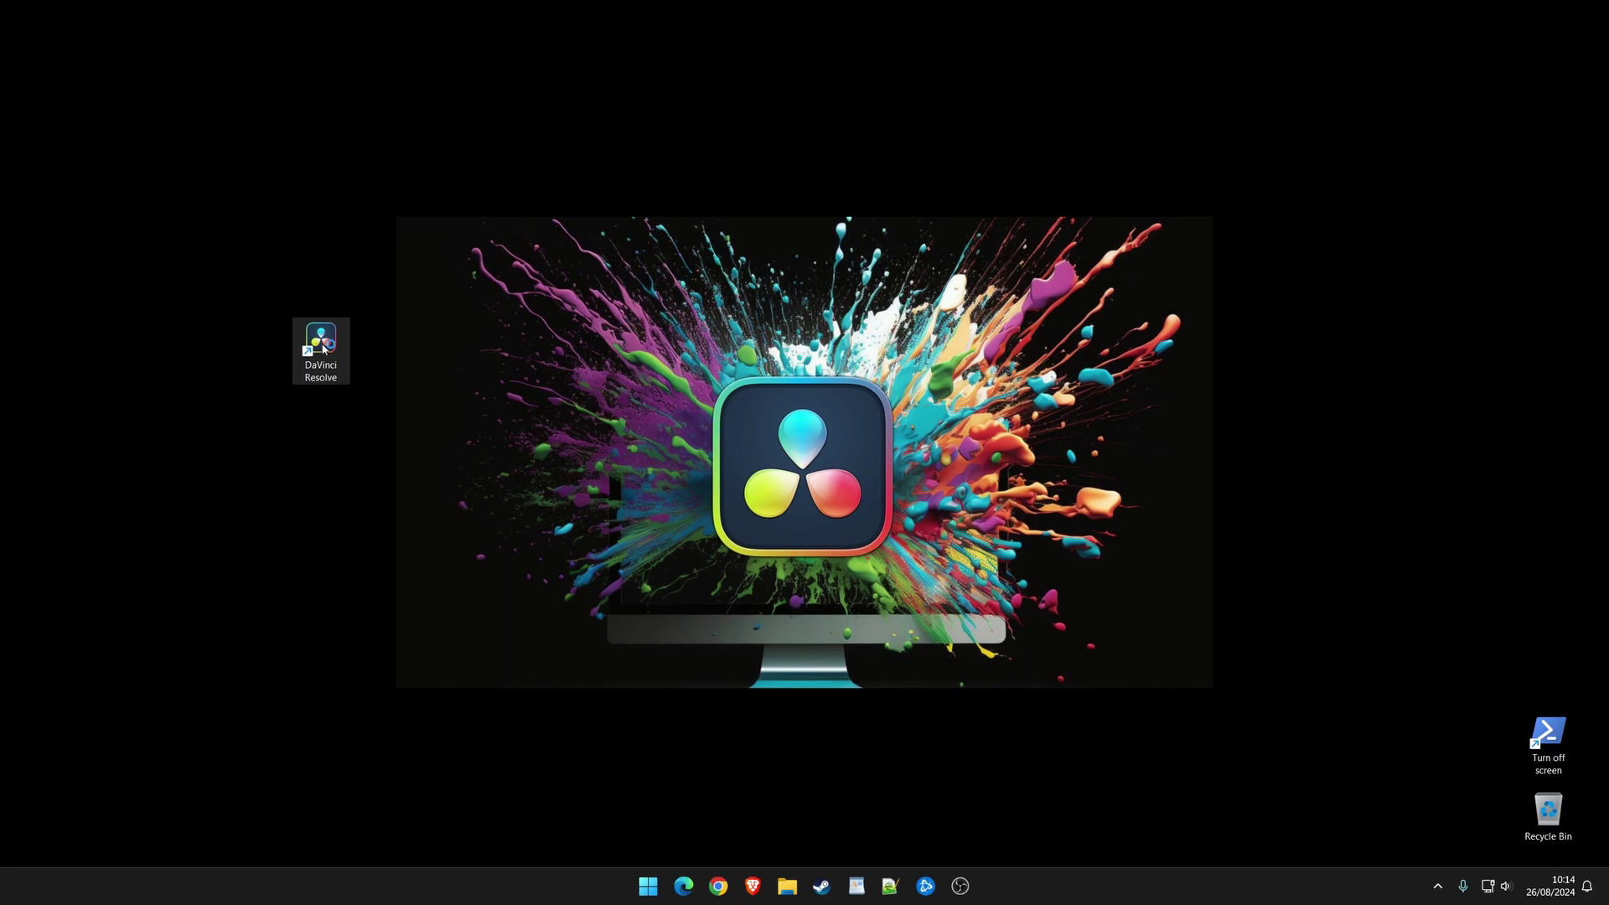
Launch DaVinci Resolve from the desktop shortcut to reach the Project Manager.
double_click(348, 353)
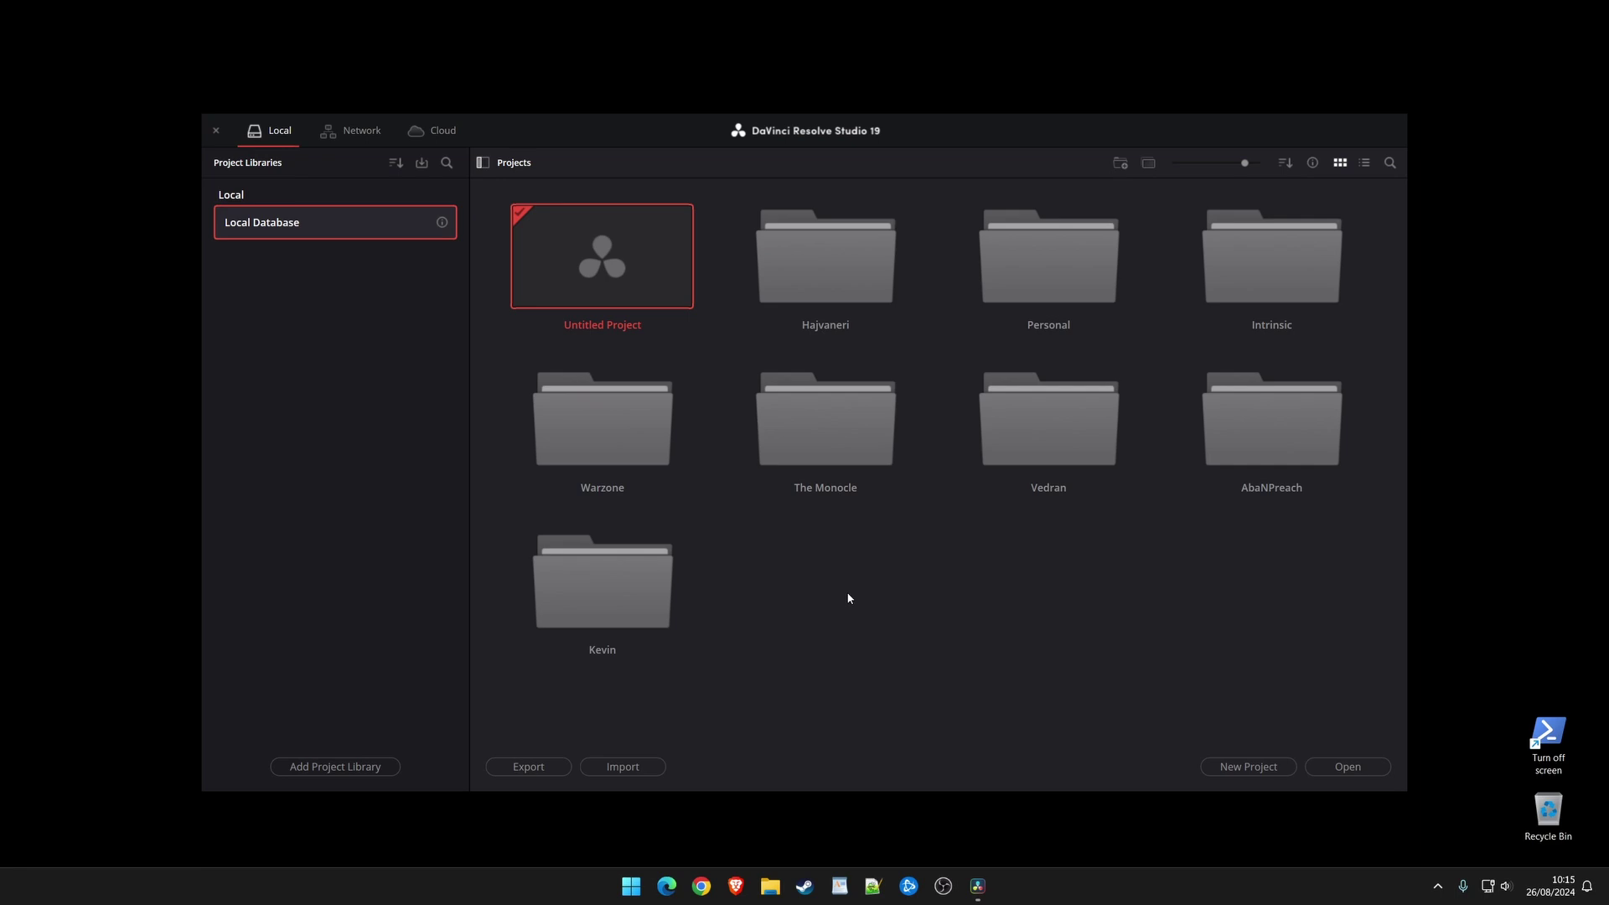
Create a new project named 'Hajvaneri DEMO' from the Project Manager.
left_click(1255, 769)
left_click(1245, 768)
type("Hajvaneri DEMO")
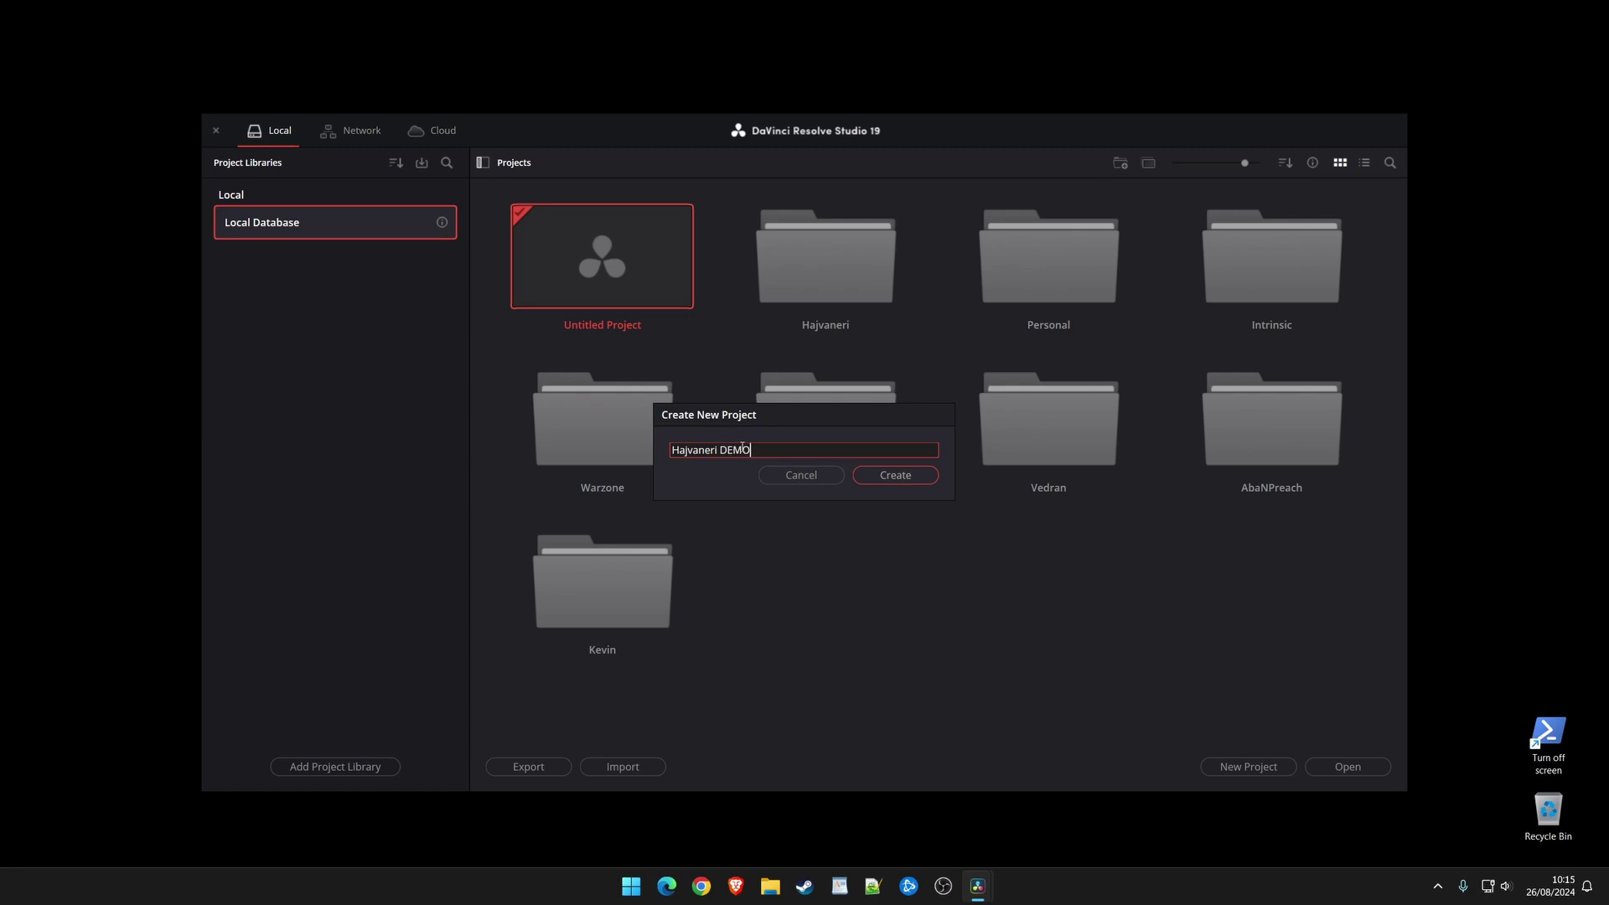
left_click(888, 474)
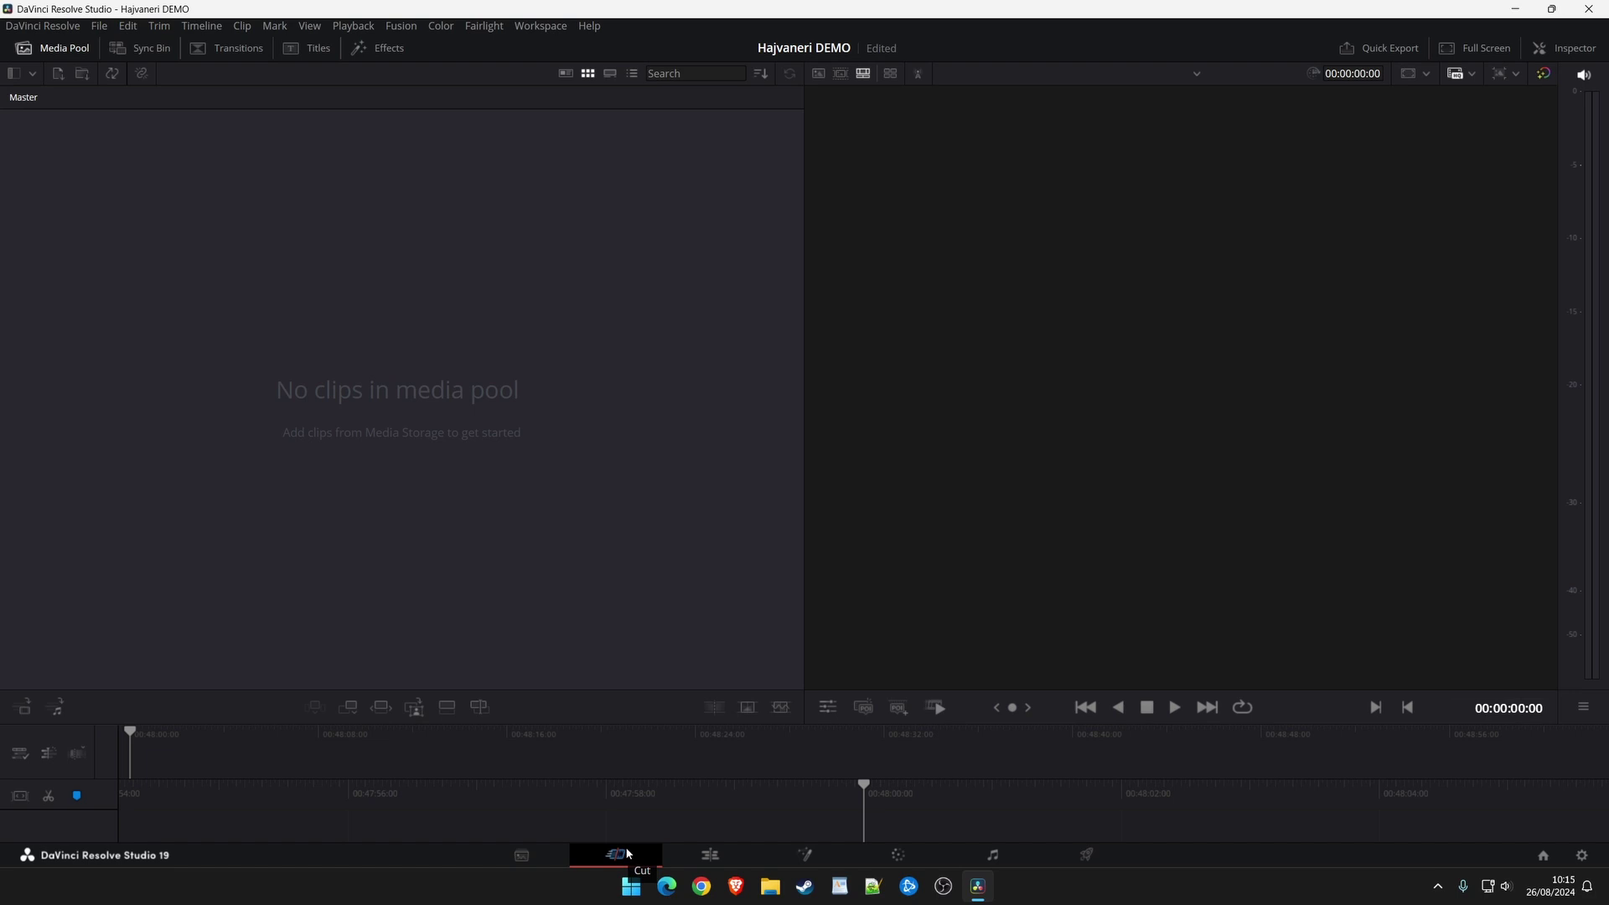
Switch to the Edit page and show the File menu commands.
left_click(712, 853)
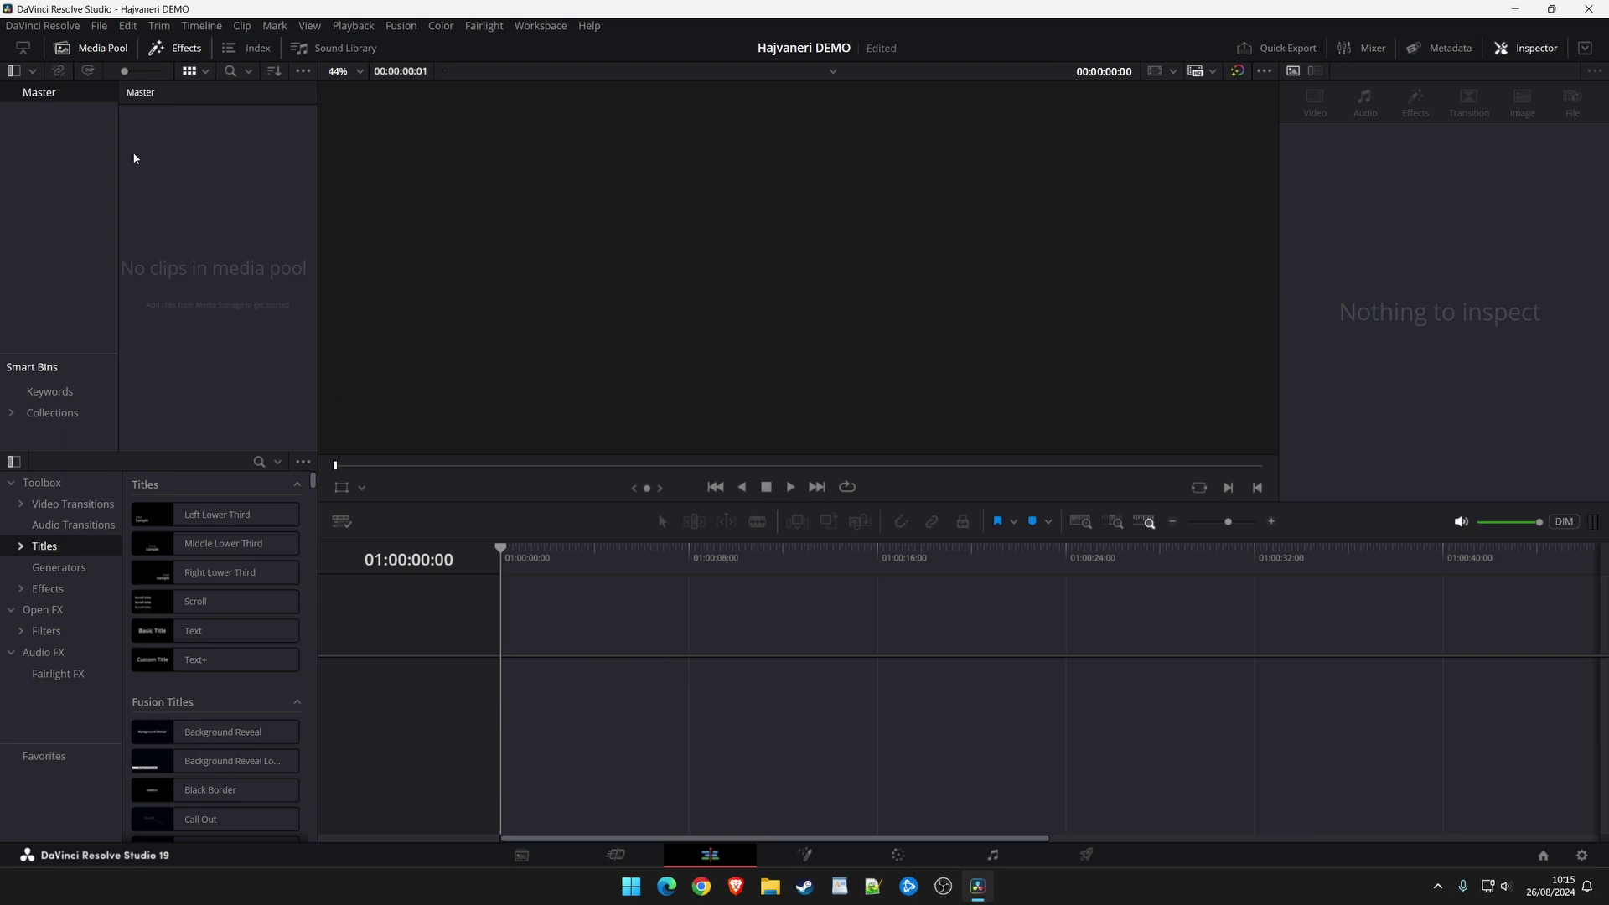
left_click(101, 27)
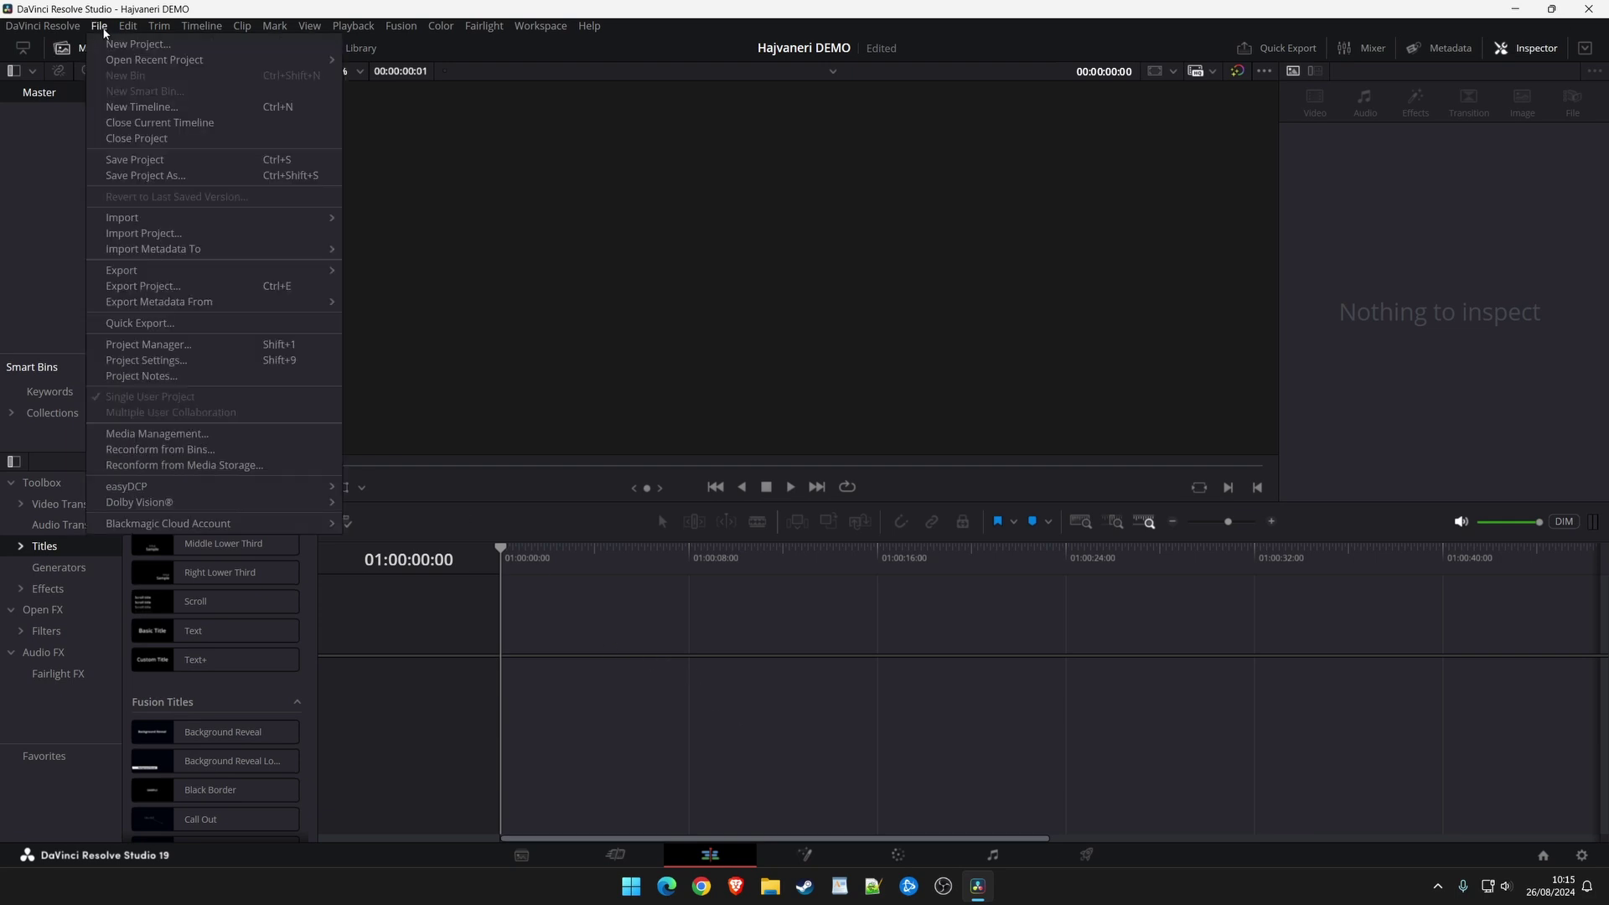
mouse_move(190, 308)
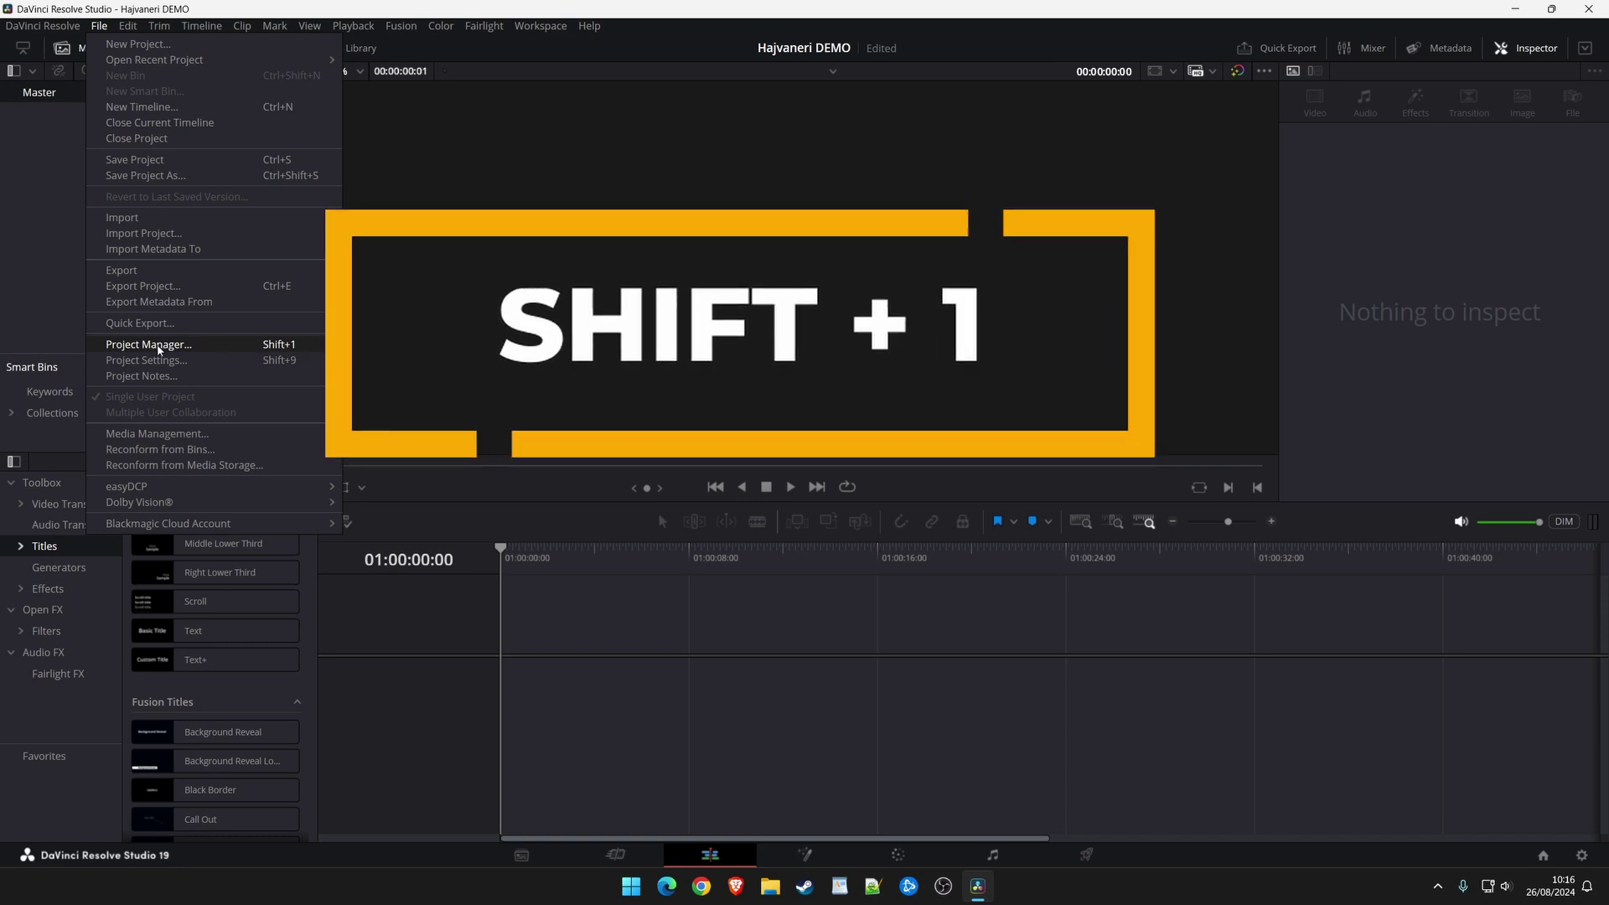
Choose File > Project Manager to list Hajvaneri DEMO beside the eight folders.
left_click(158, 349)
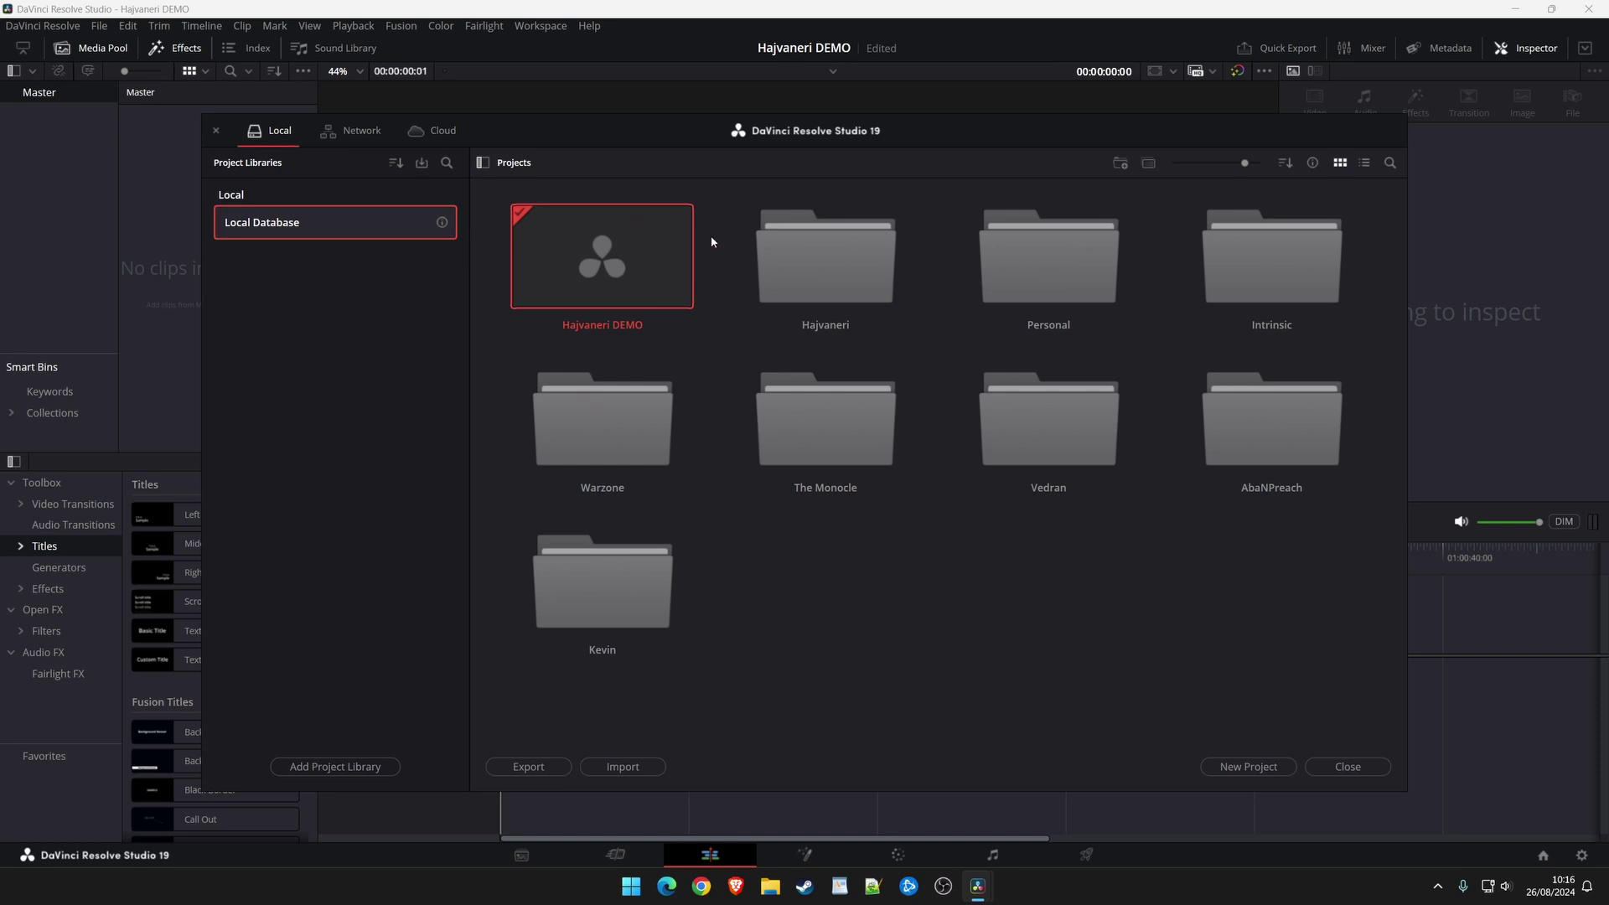
Add a project folder called 'Hajvaneri DEMO folder' and open it.
left_click(1121, 163)
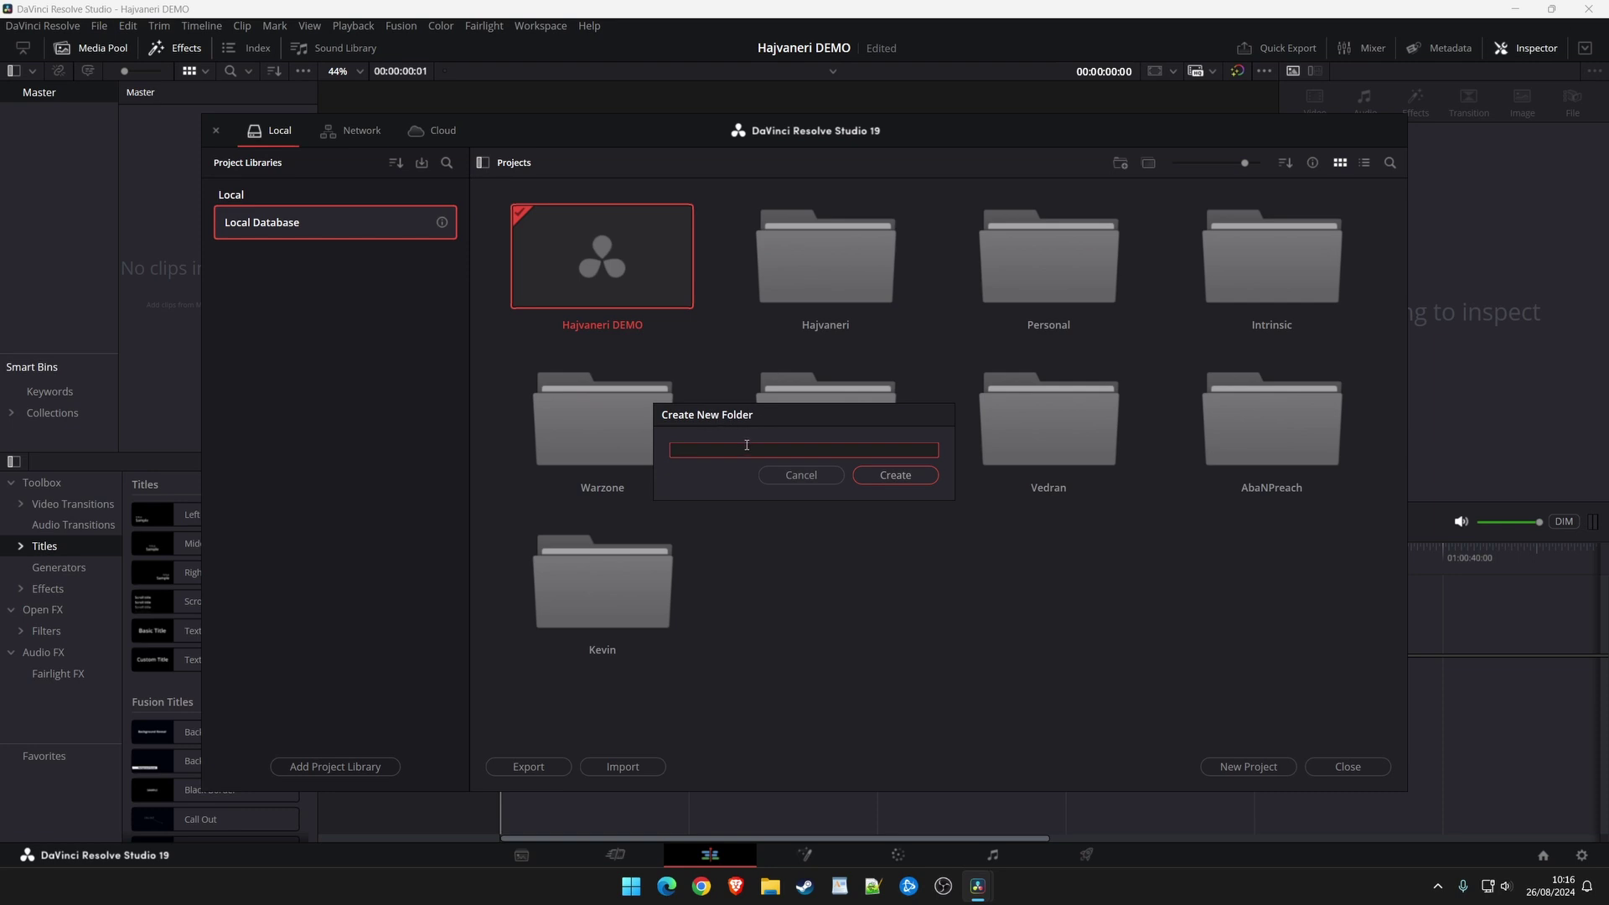
type("Hajva")
type("neri DEMO")
type(" folder")
left_click(888, 485)
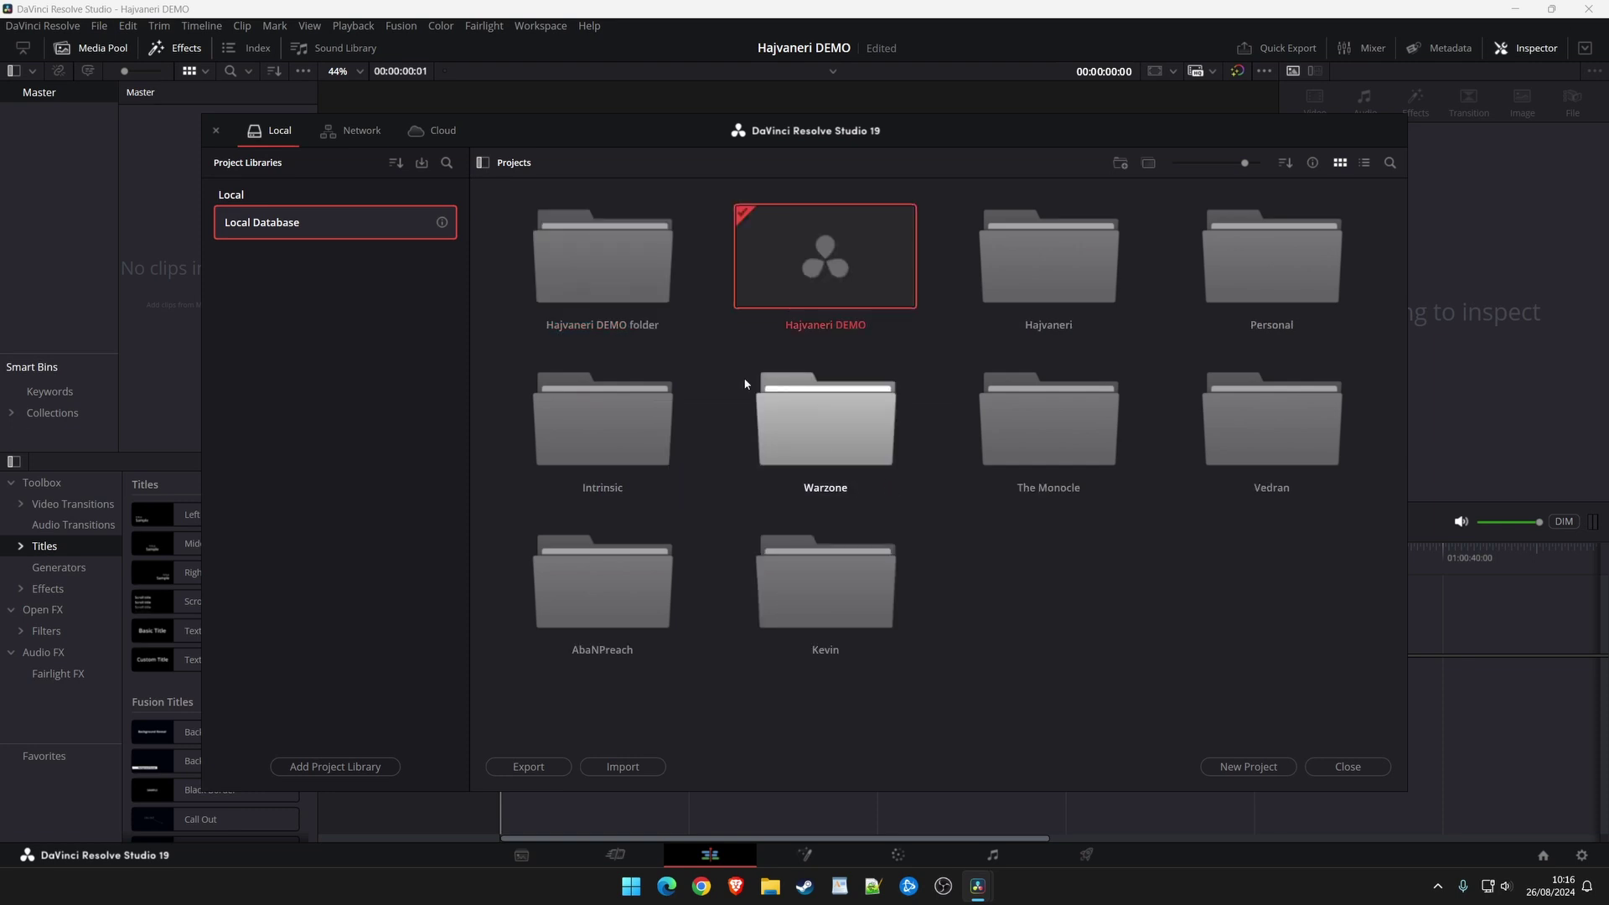
double_click(600, 269)
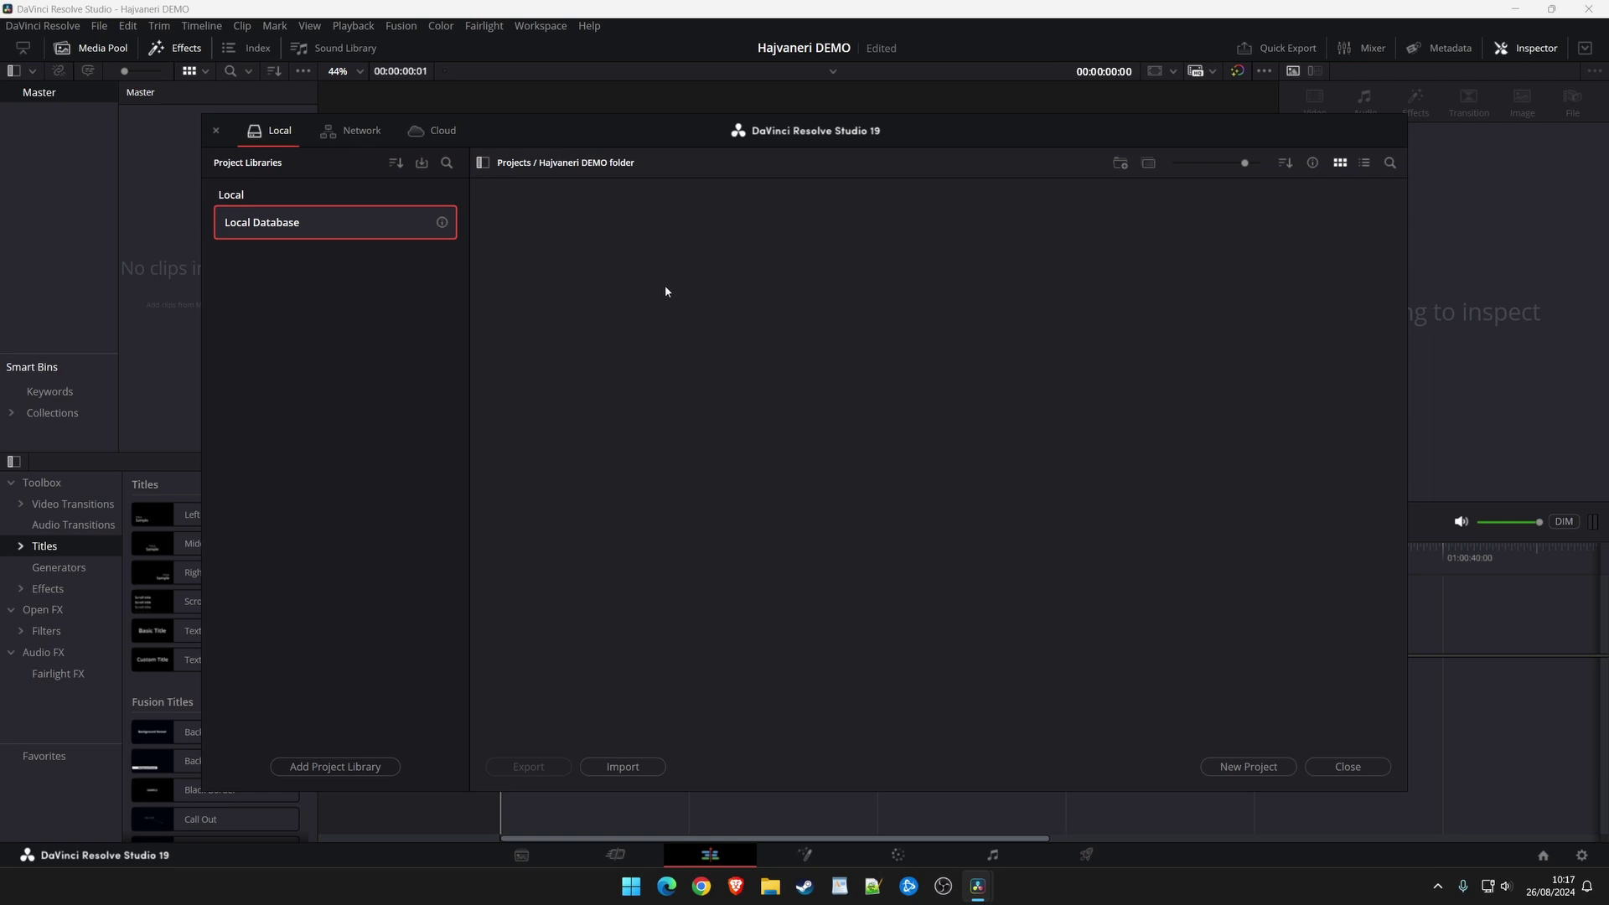
Try dragging the open Hajvaneri DEMO project into the new folder, dismiss the move error, and close.
left_click(515, 163)
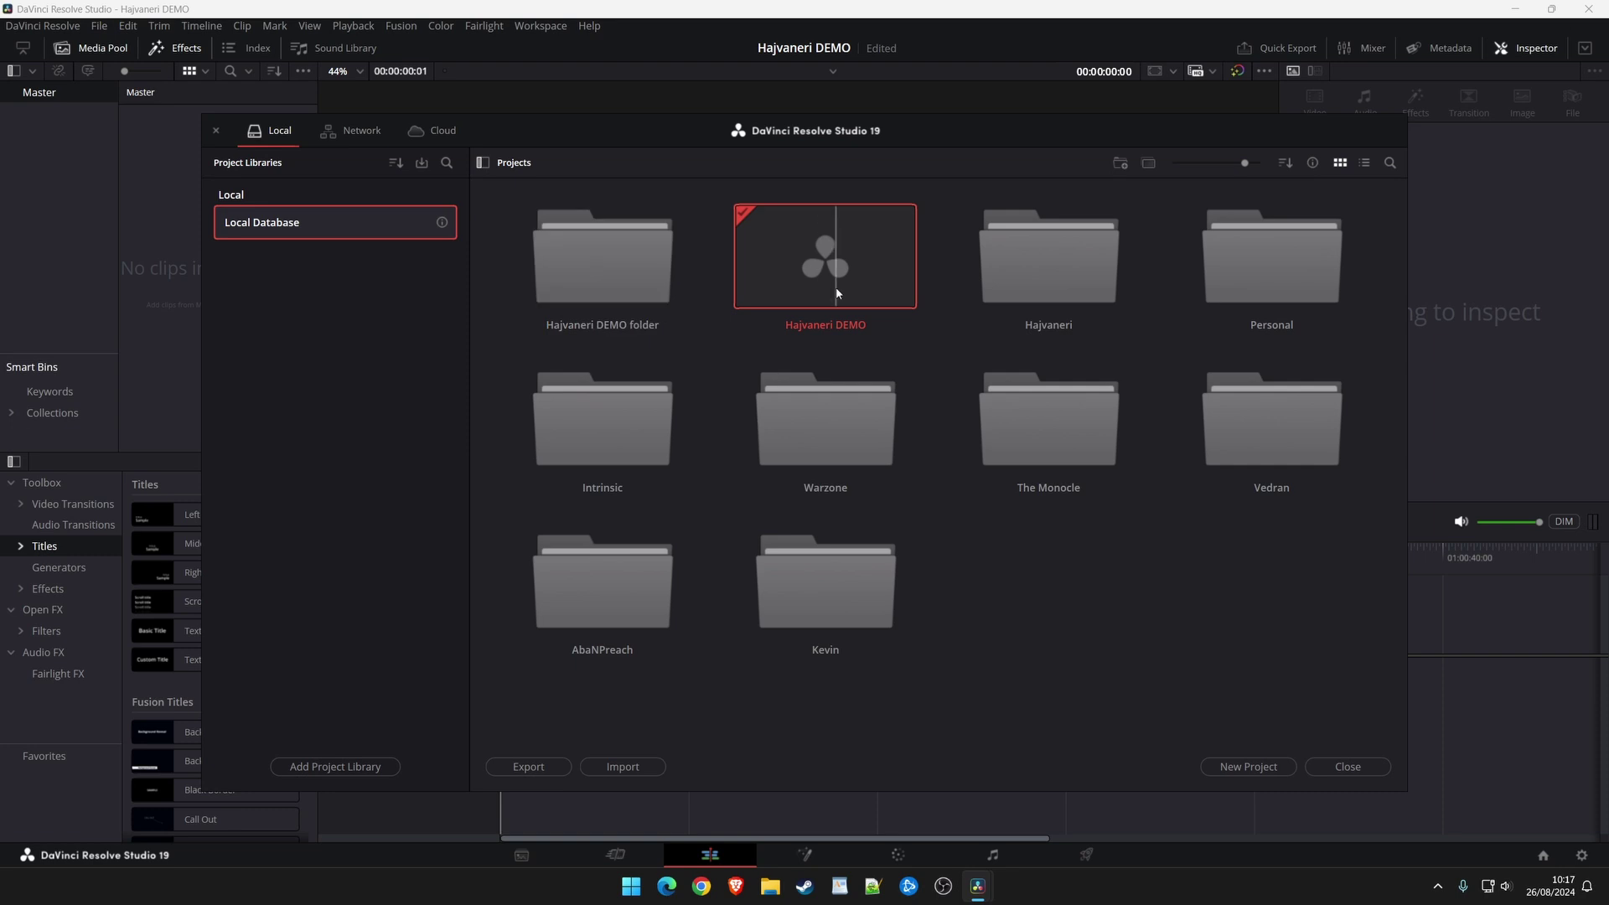
left_click_drag(812, 289, 612, 286)
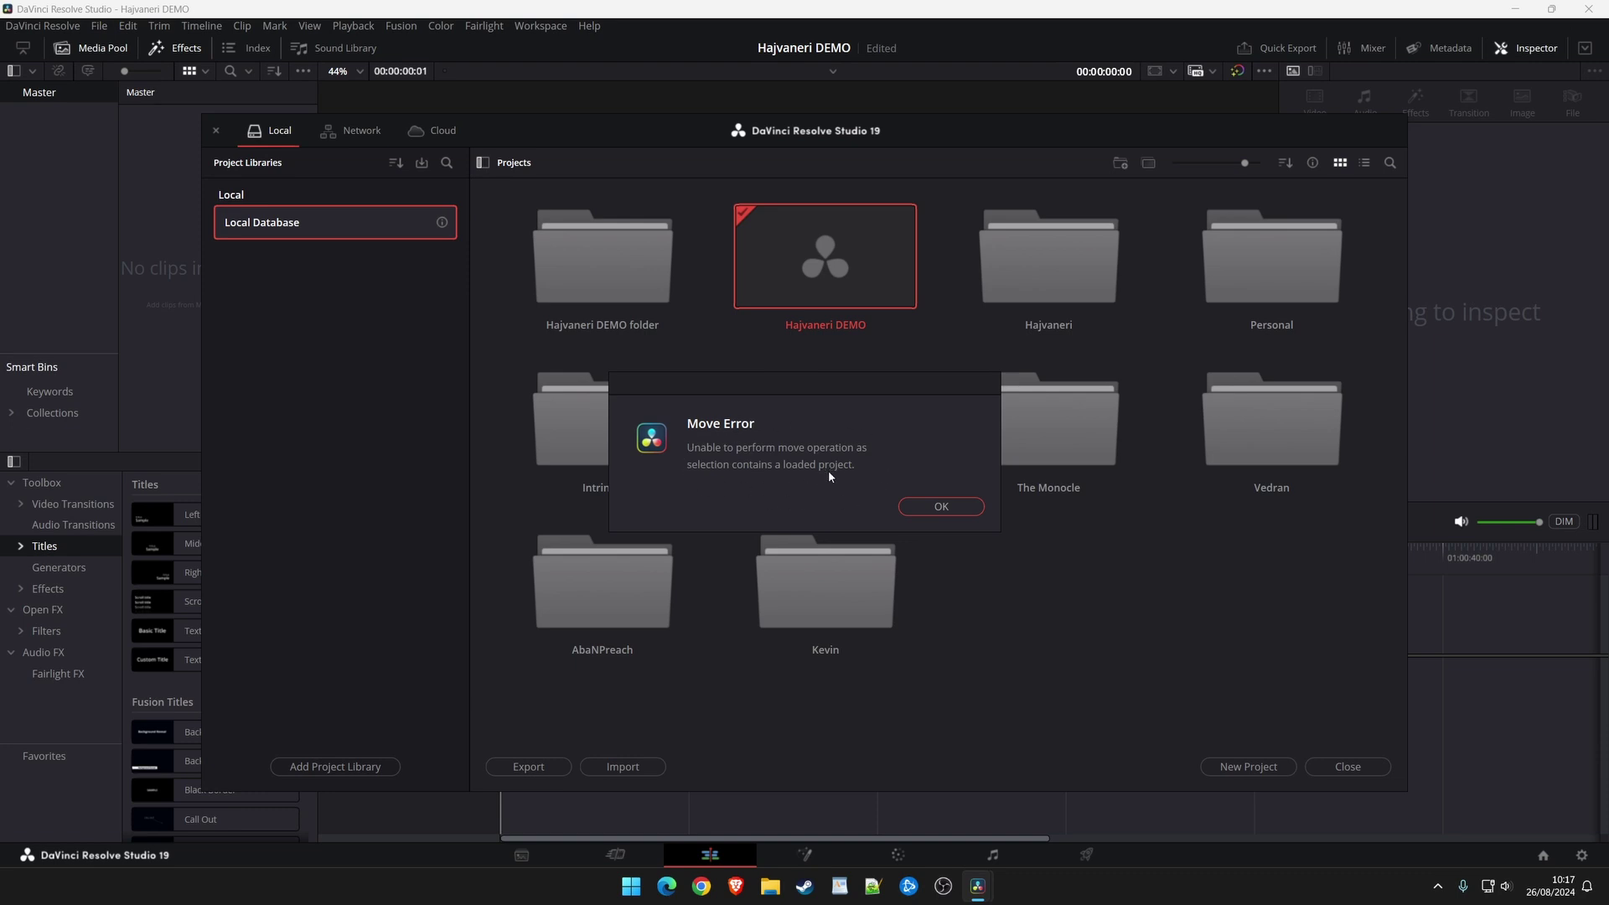
left_click(923, 506)
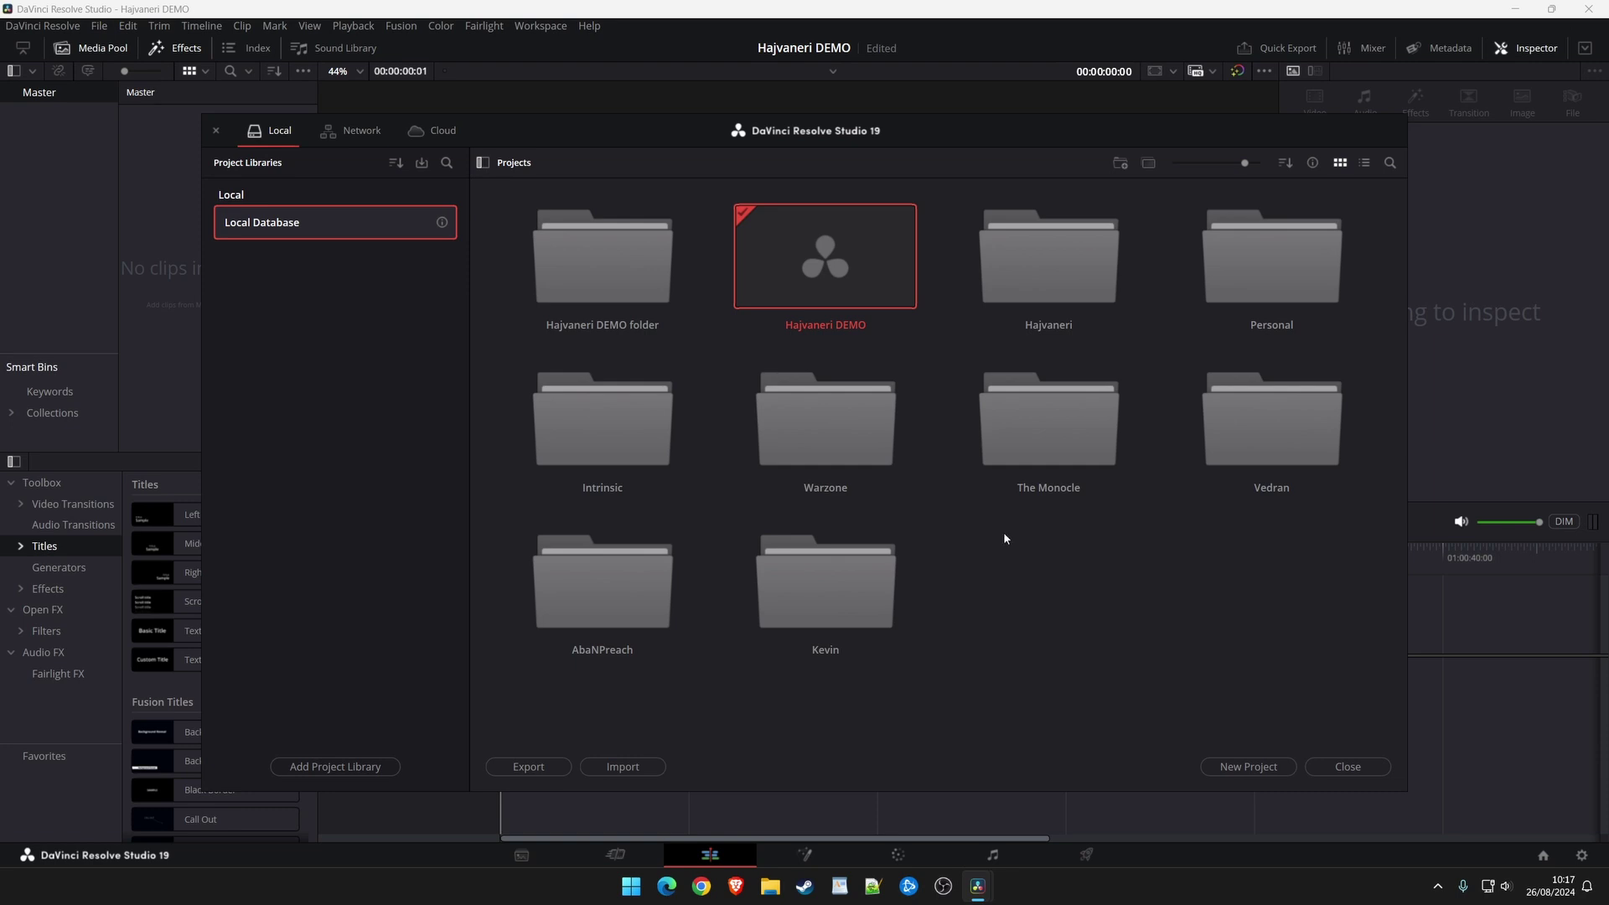
left_click(1341, 766)
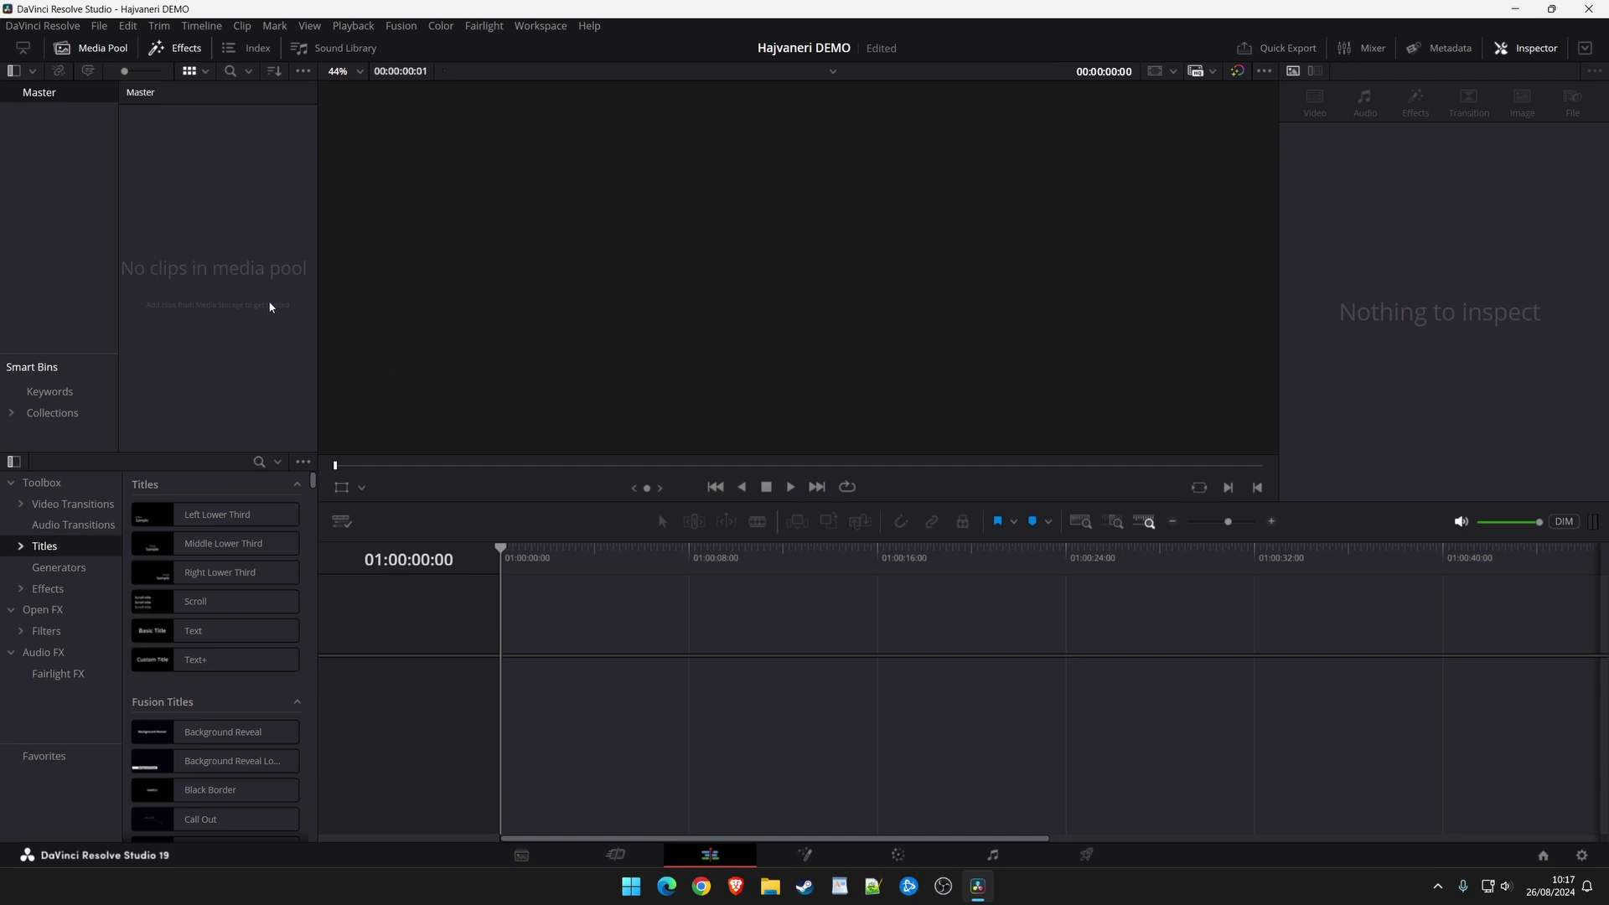
Inside Hajvaneri DEMO folder, create a new project named 'Hajvaneri DEMO 2'.
key("shift+1")
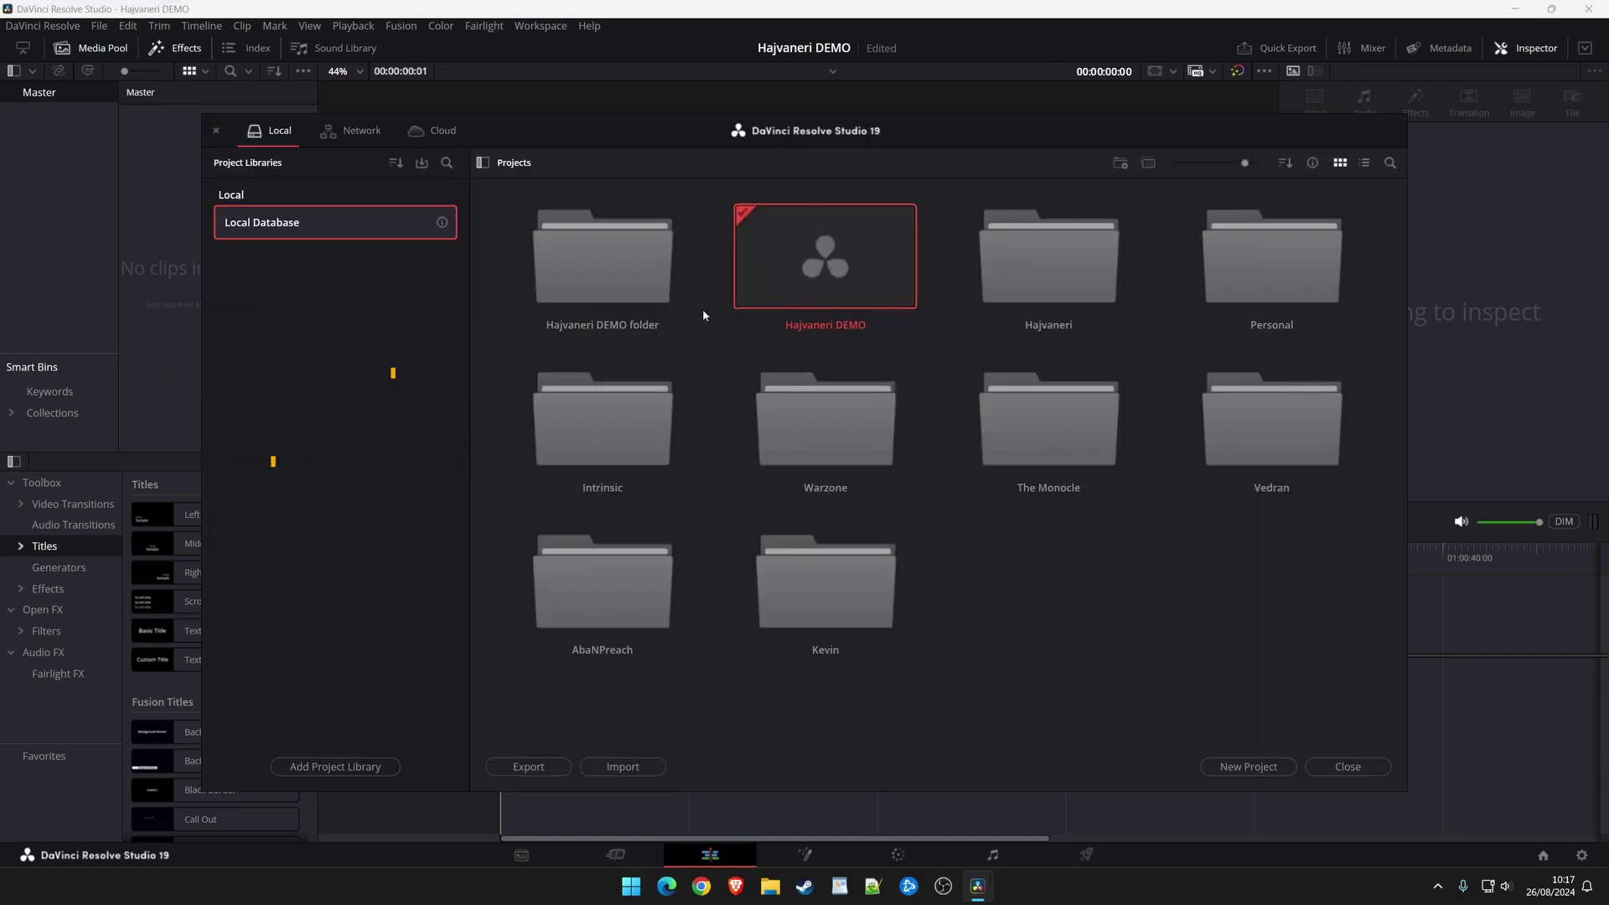
double_click(621, 287)
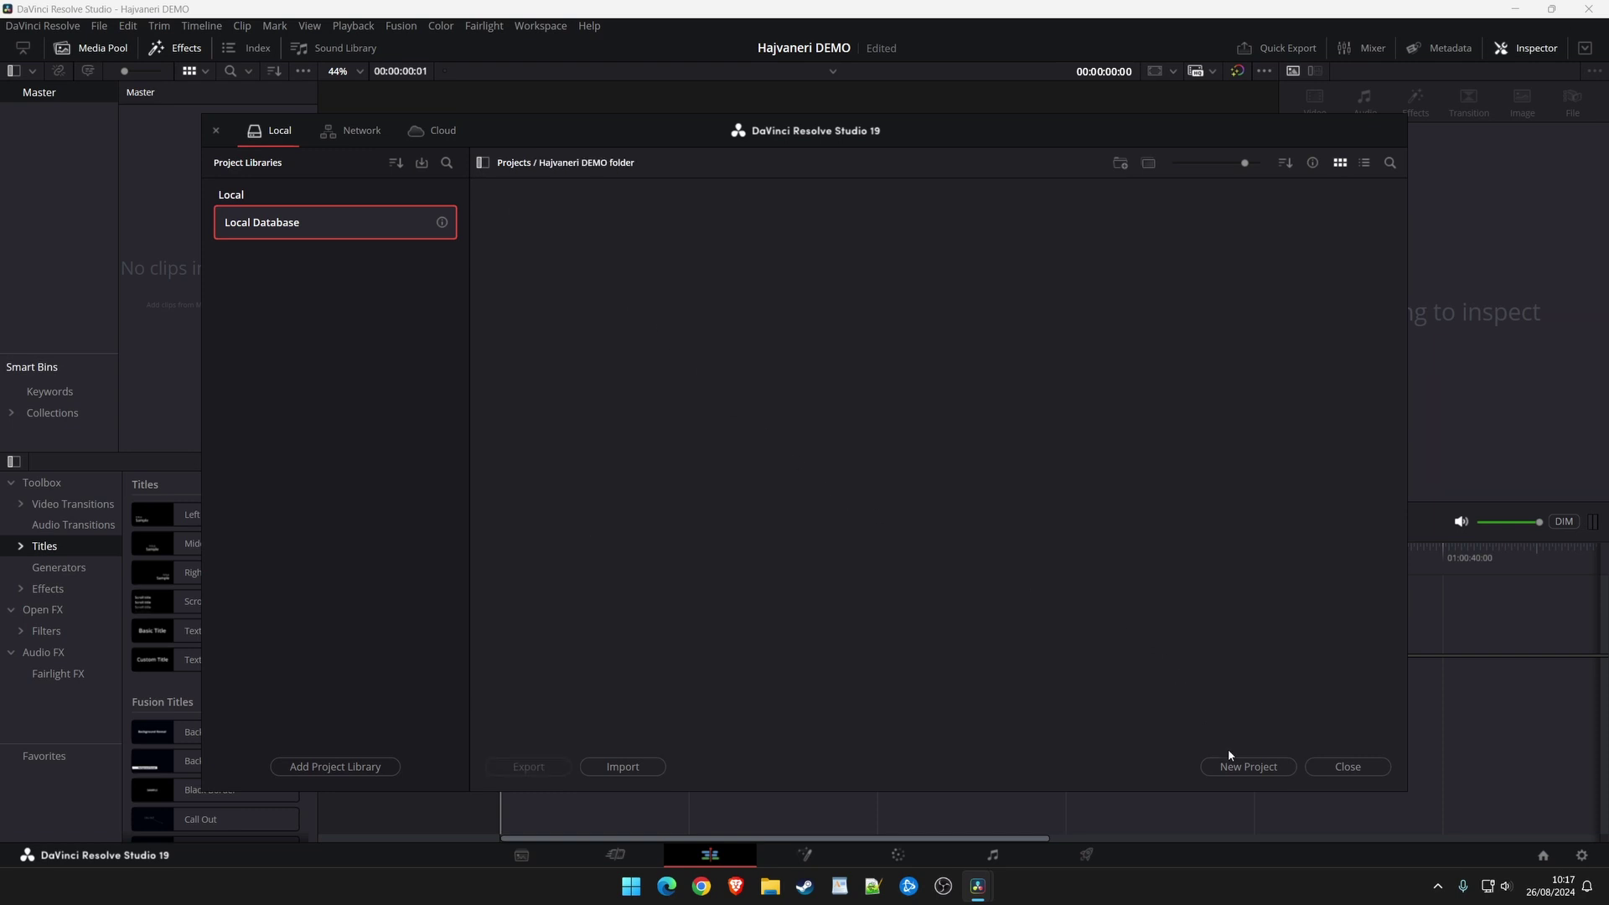
left_click(1246, 764)
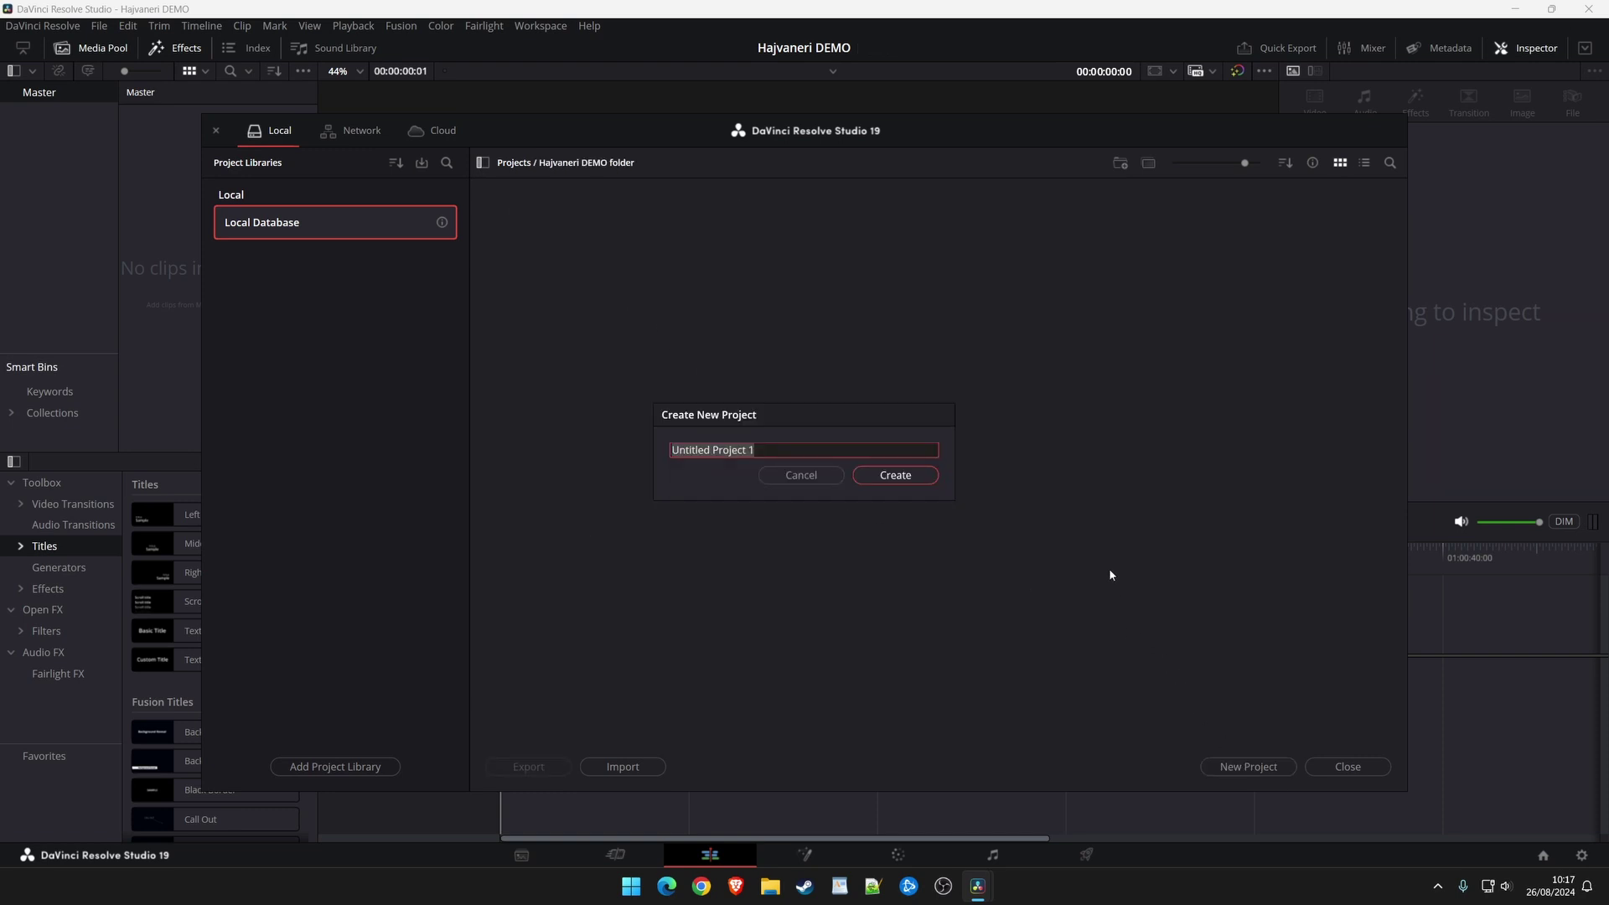
type("Hajva")
type("neri DEMO 2")
left_click(902, 480)
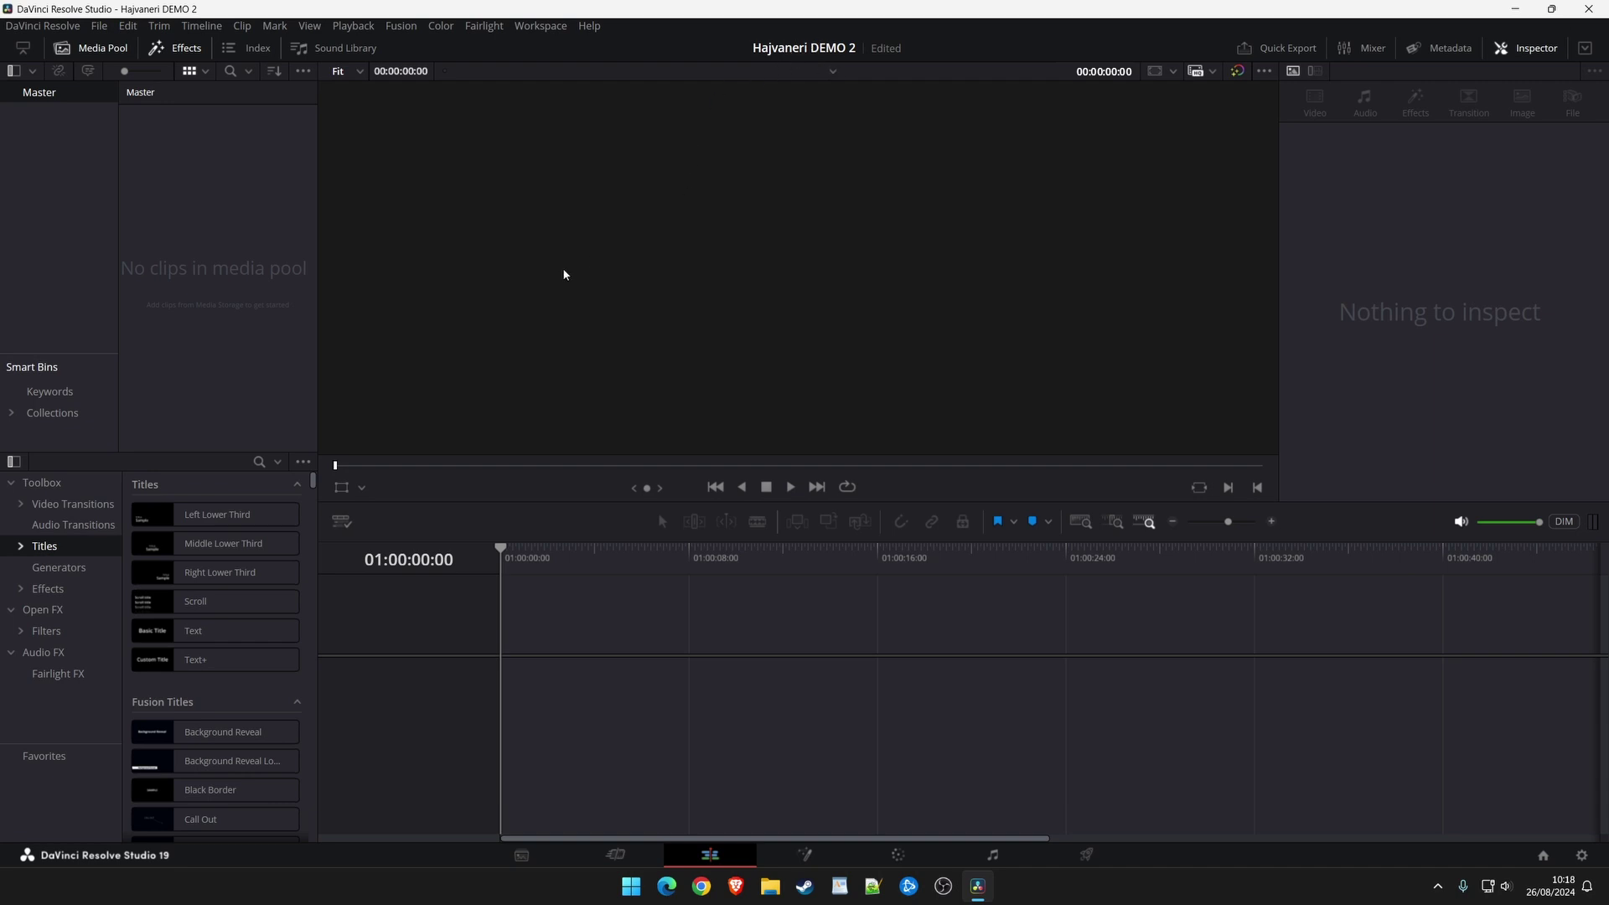
From the top-level Projects list, drag Hajvaneri DEMO into Hajvaneri DEMO folder.
key("shift+1")
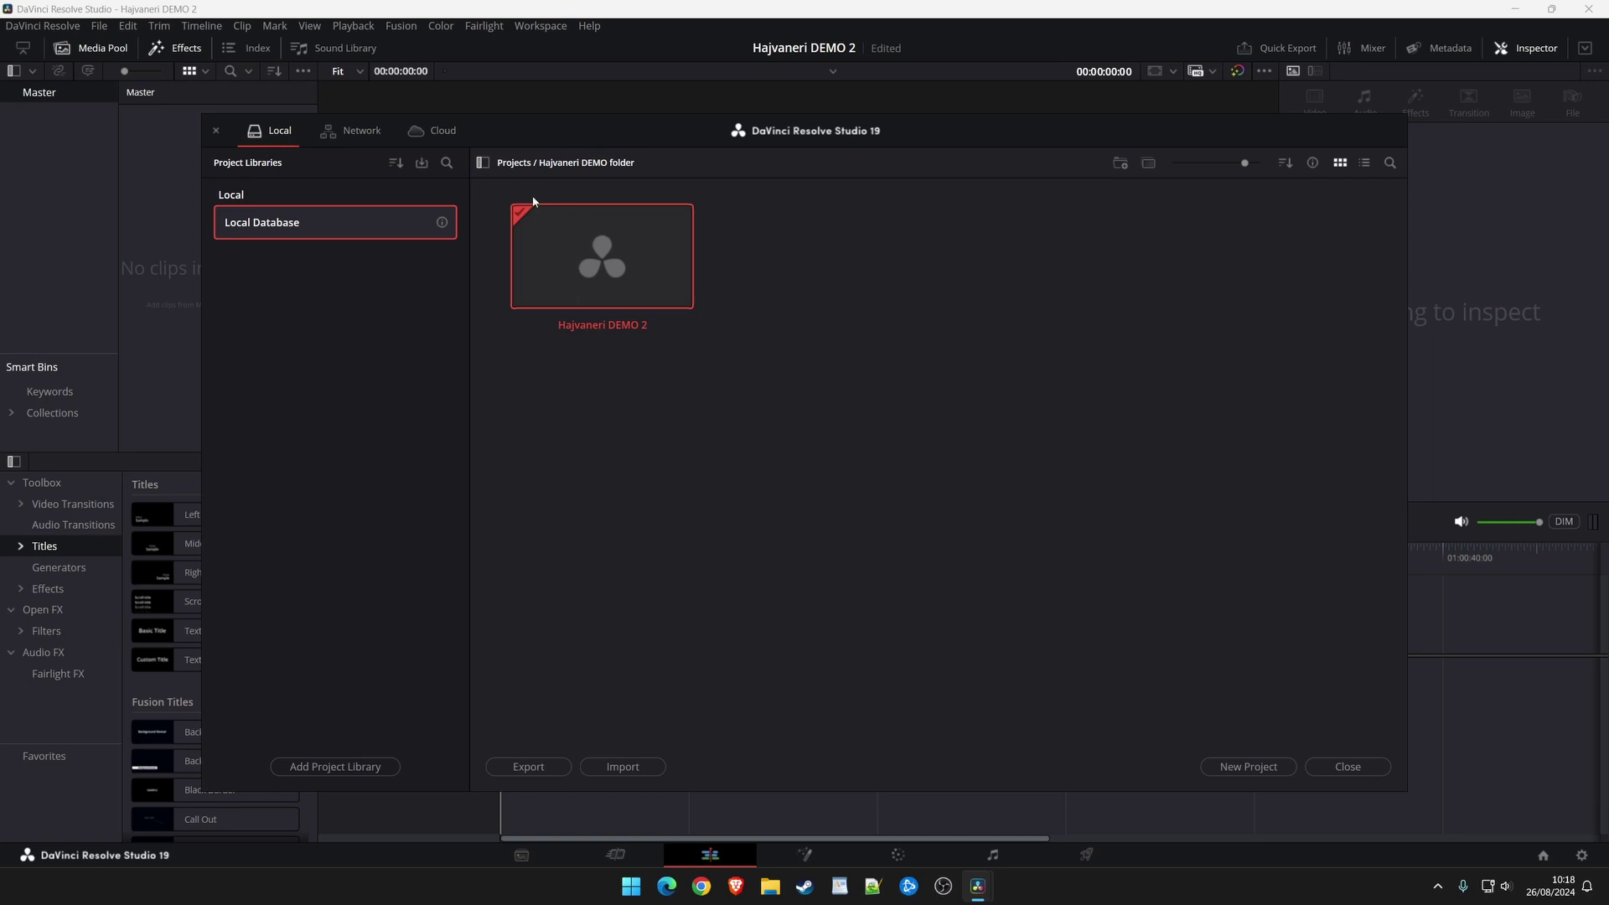
left_click(514, 163)
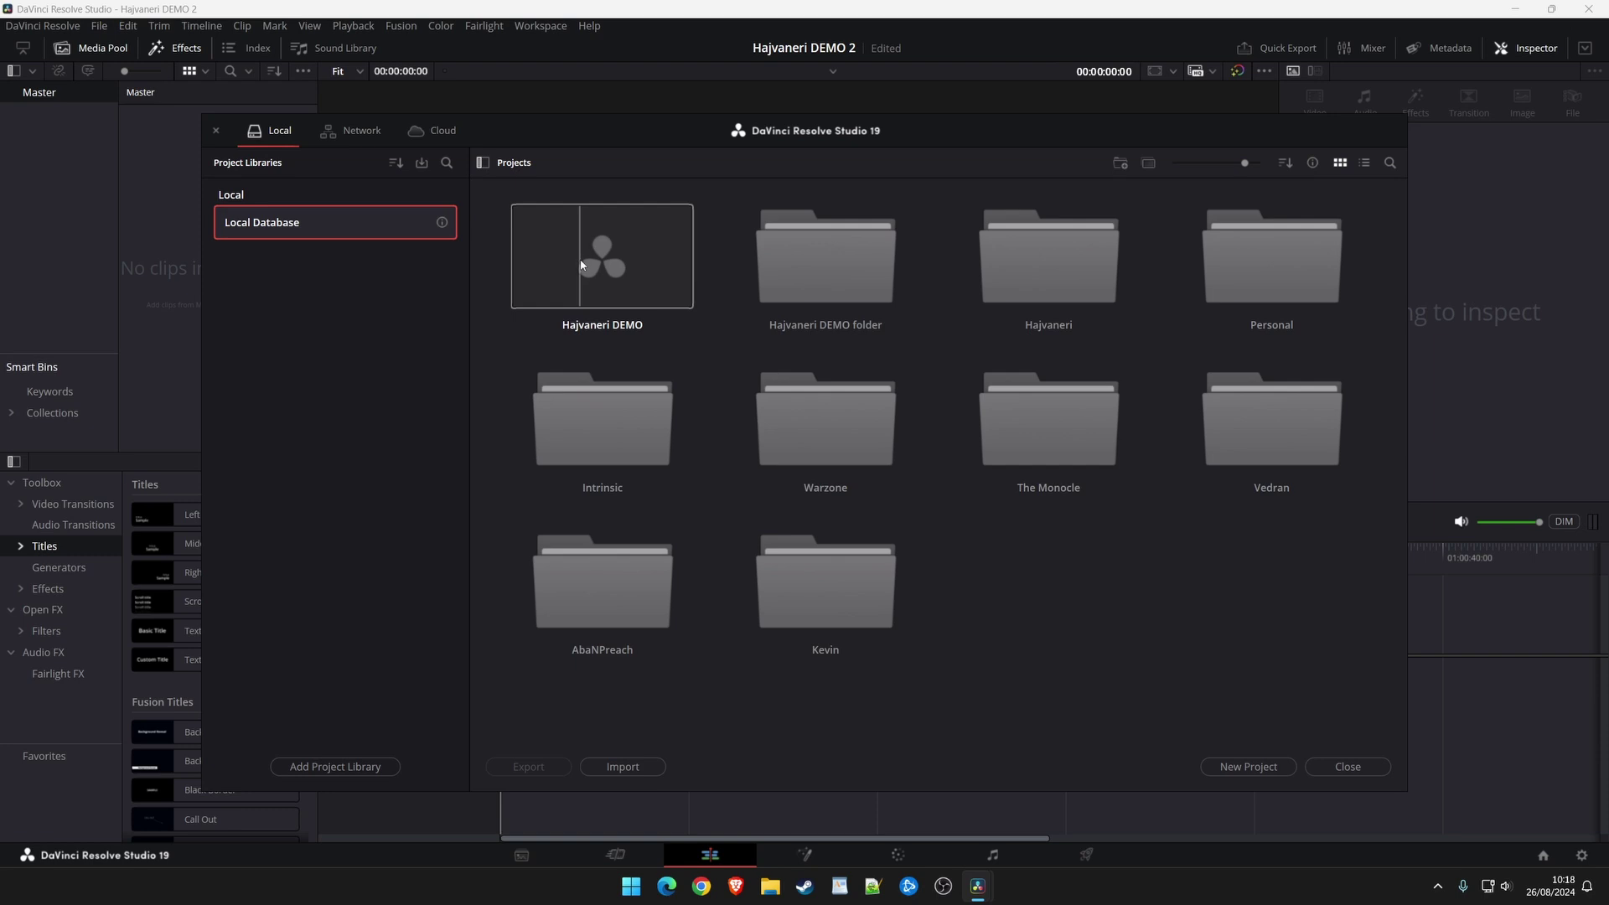
left_click_drag(586, 259, 787, 278)
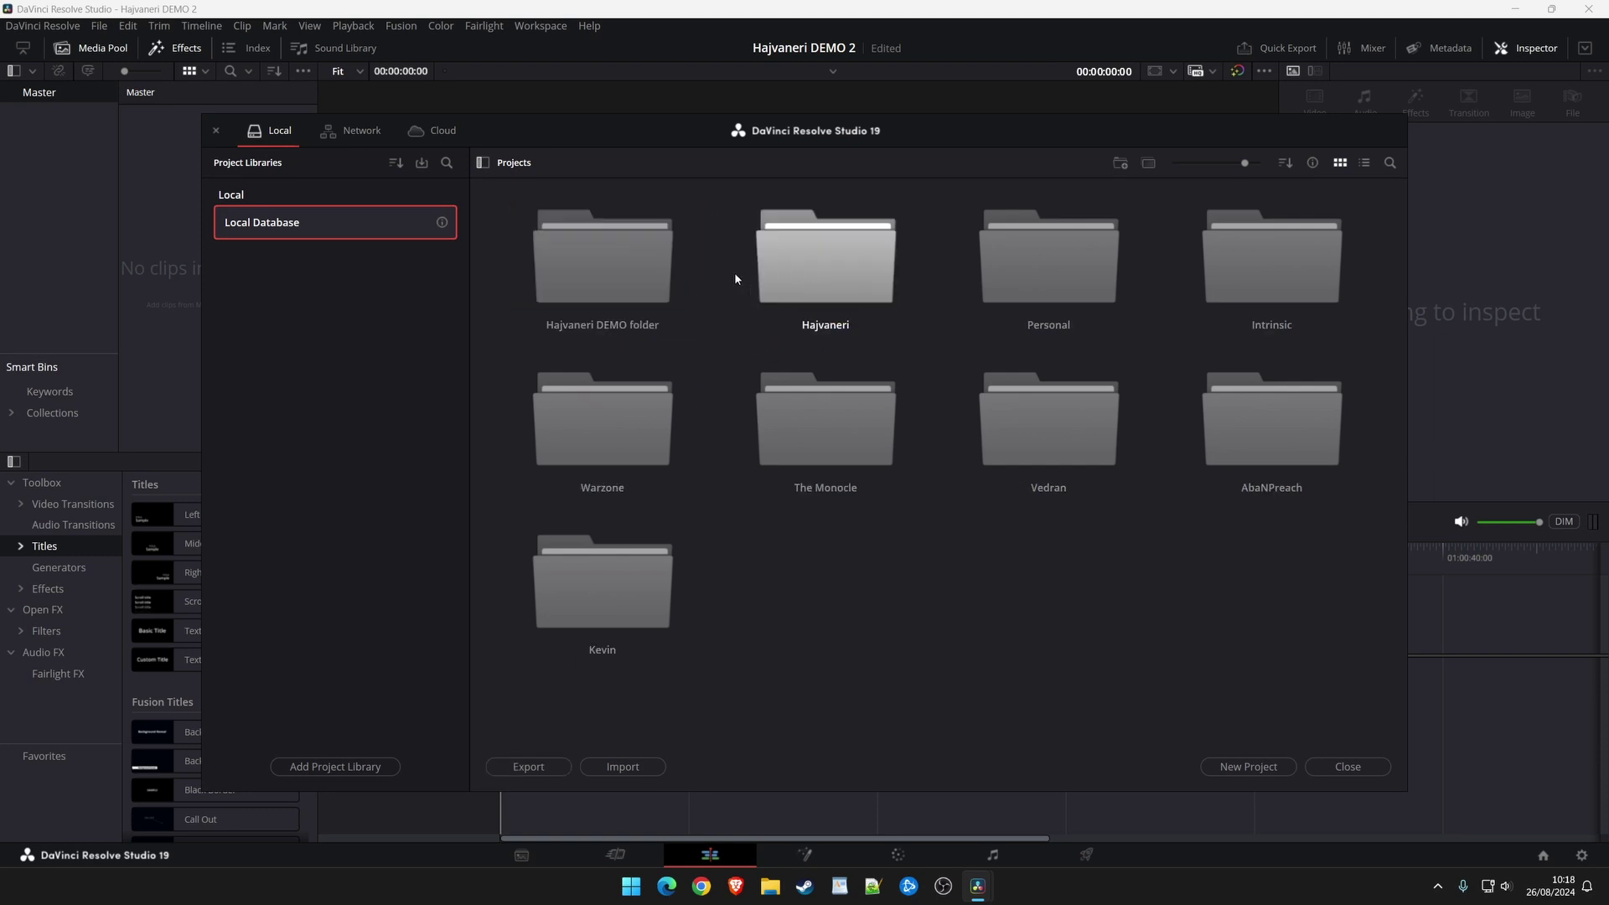
Open Hajvaneri DEMO folder to confirm it holds Hajvaneri DEMO 2 and Hajvaneri DEMO.
double_click(645, 278)
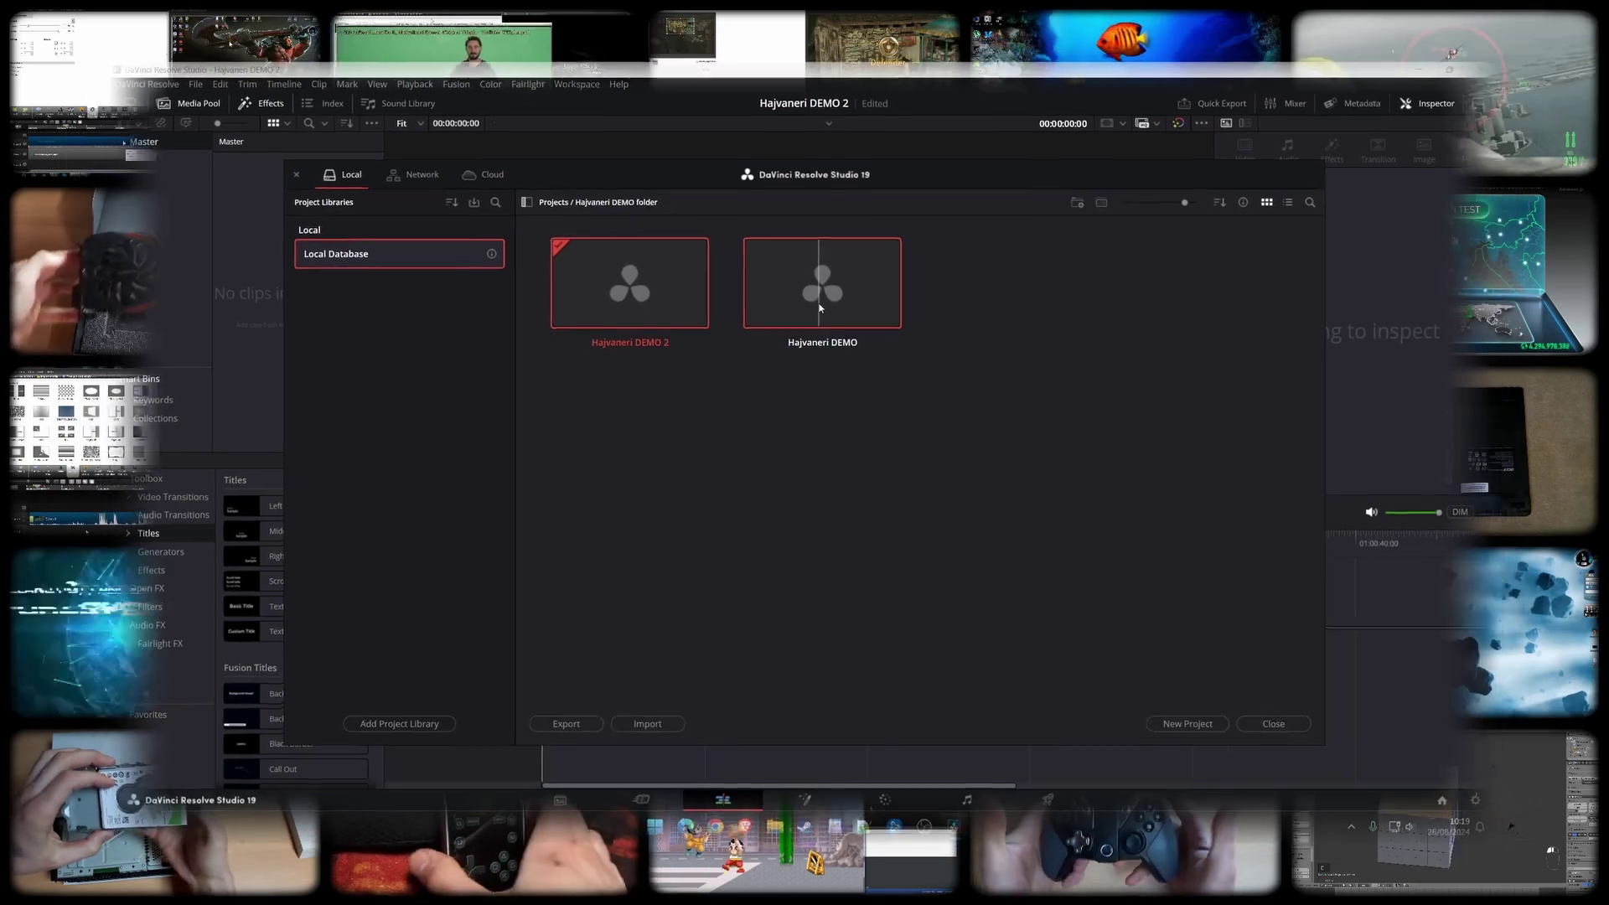
Load the Hajvaneri DEMO project from inside Hajvaneri DEMO folder.
double_click(820, 301)
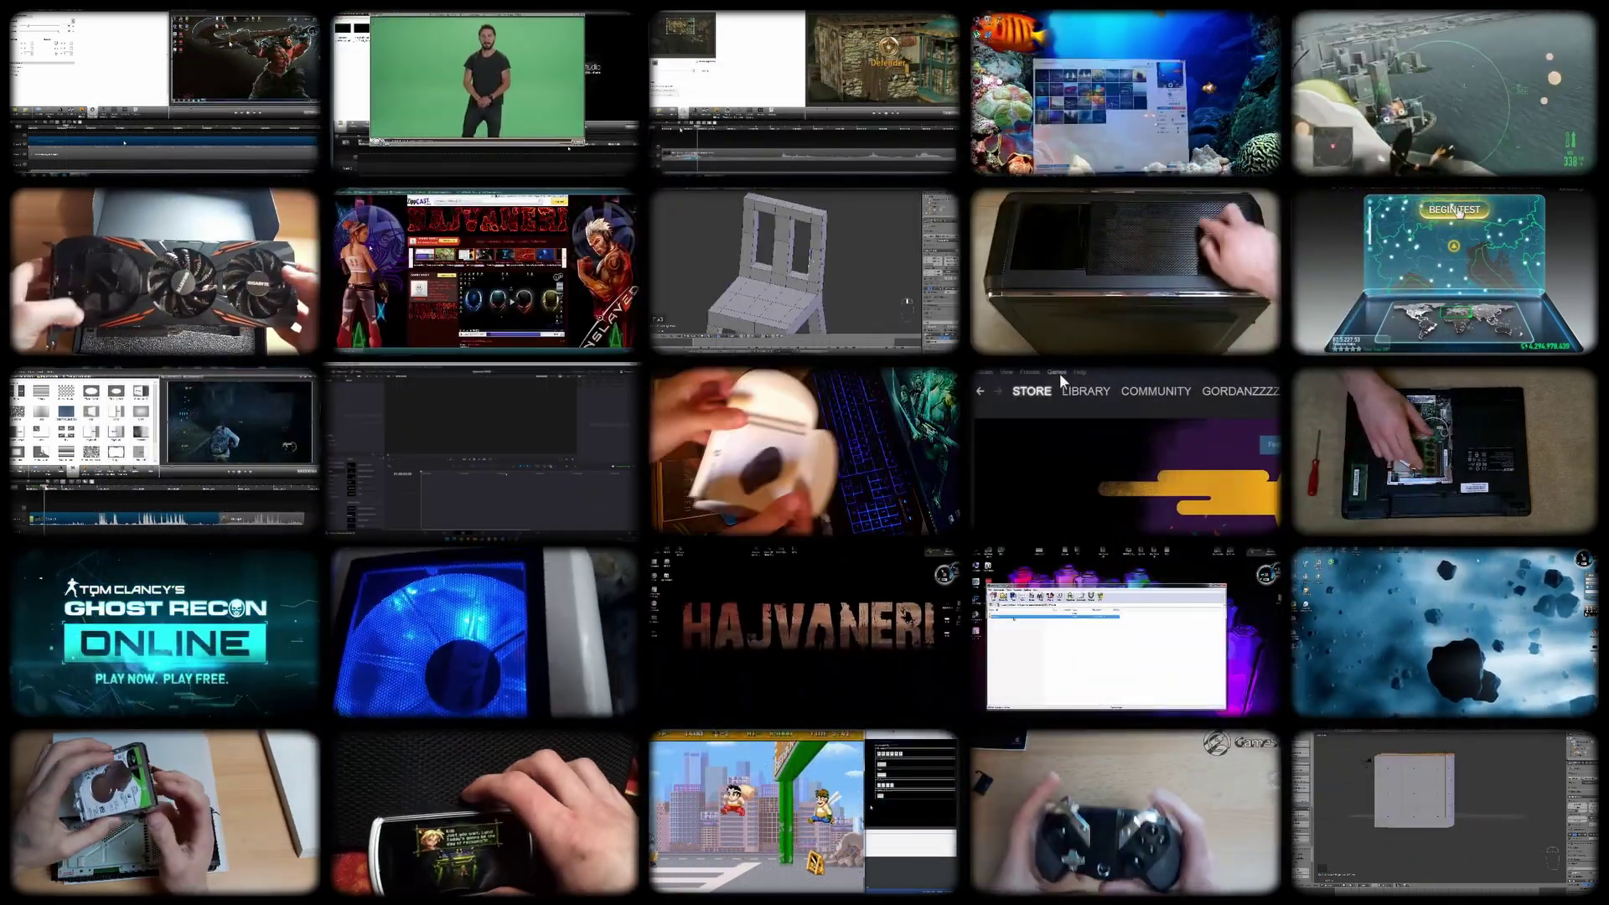